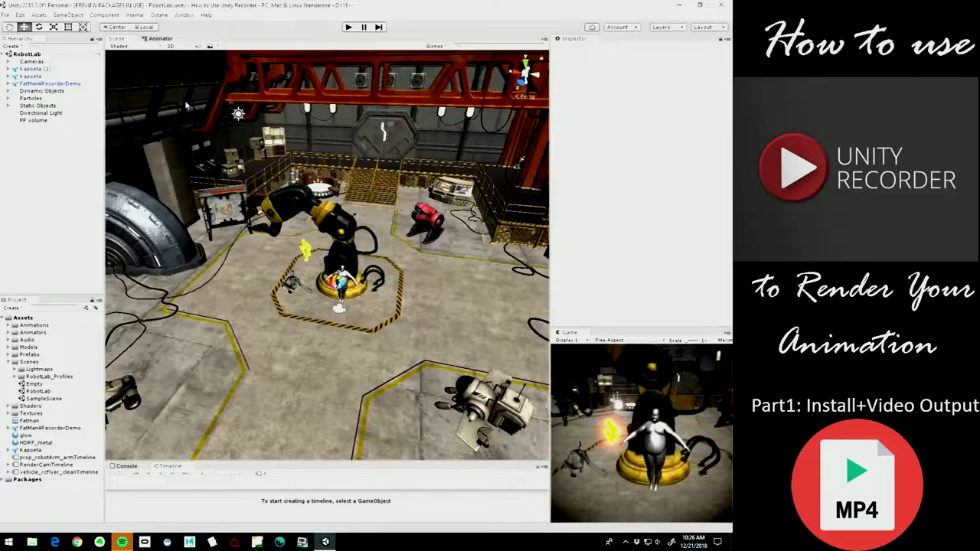
Orbit around the robot platform and preview the scene in Play mode, checking the Cameras object.
scroll(383, 195, "up", 1)
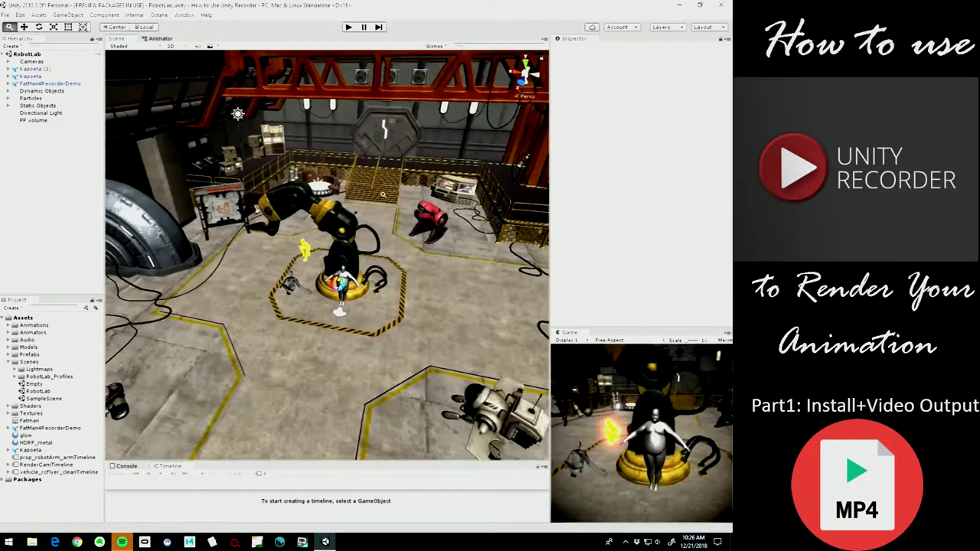
left_click_drag(383, 194, 394, 245, "alt")
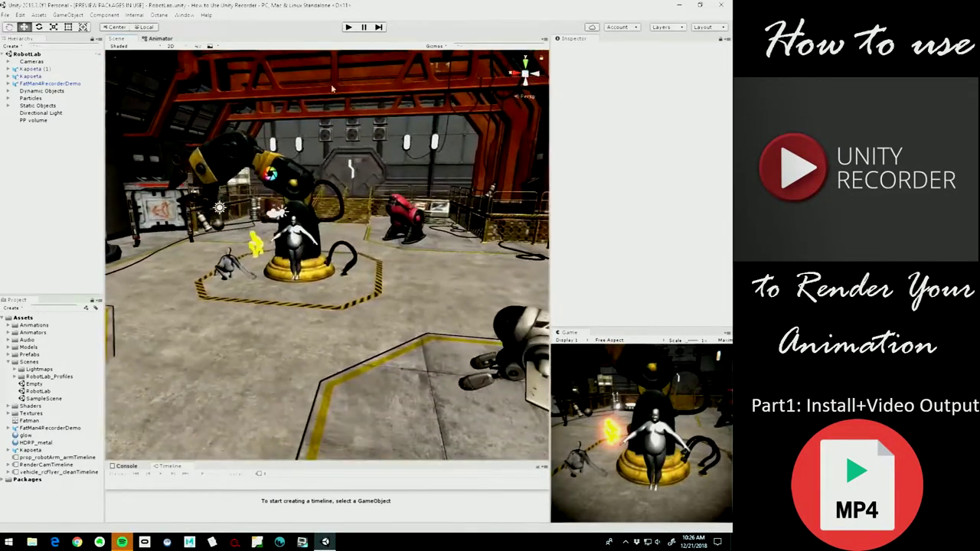
left_click(349, 27)
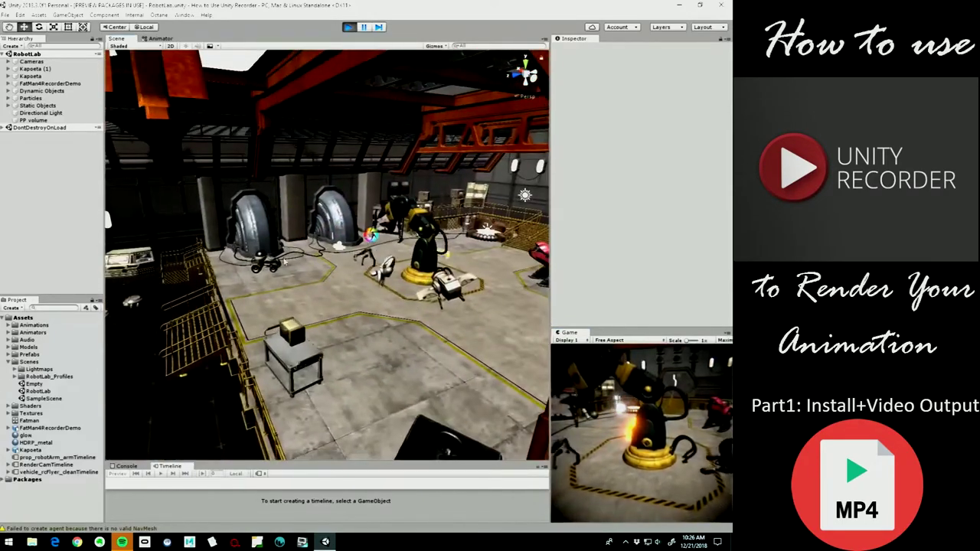
left_click(32, 61)
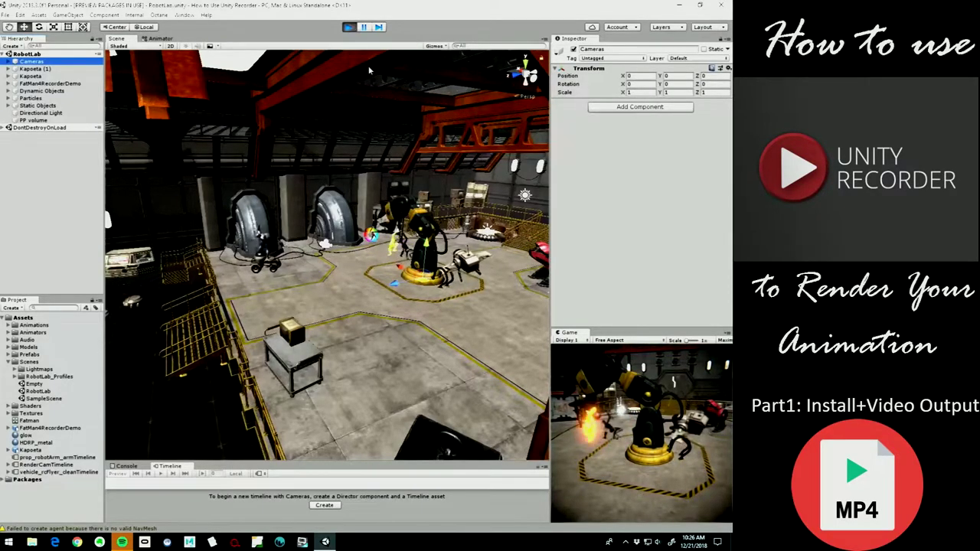
left_click(349, 28)
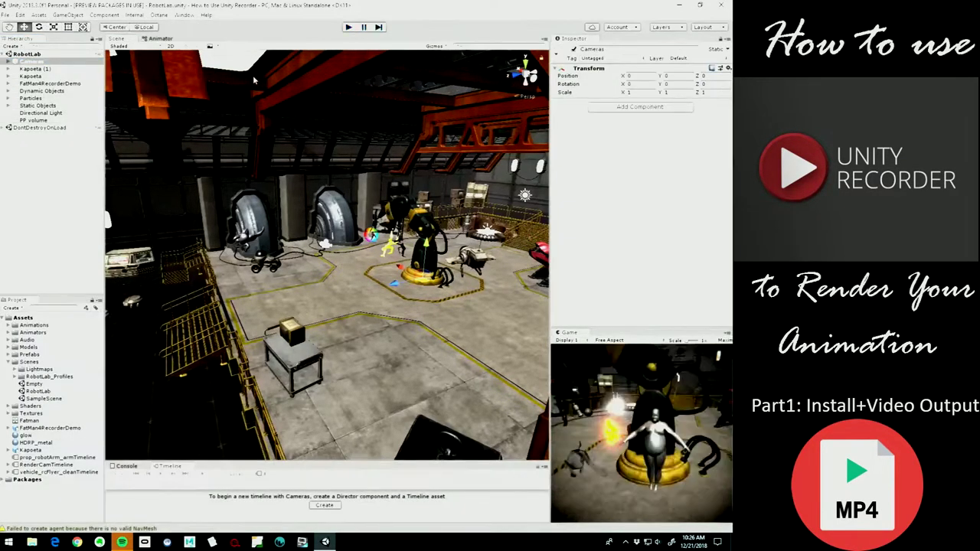
Open the Asset Store inside the editor from the Window menu.
left_click(184, 16)
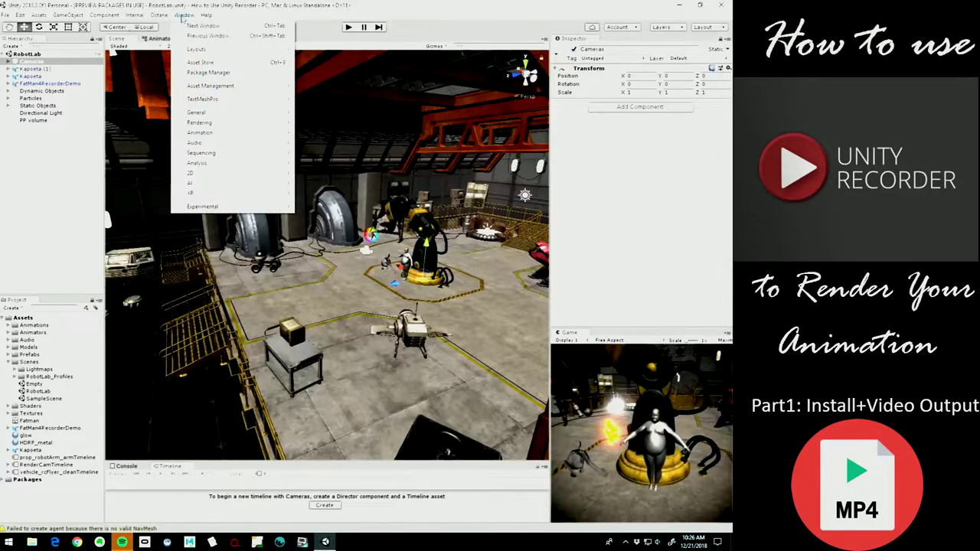
mouse_move(208, 113)
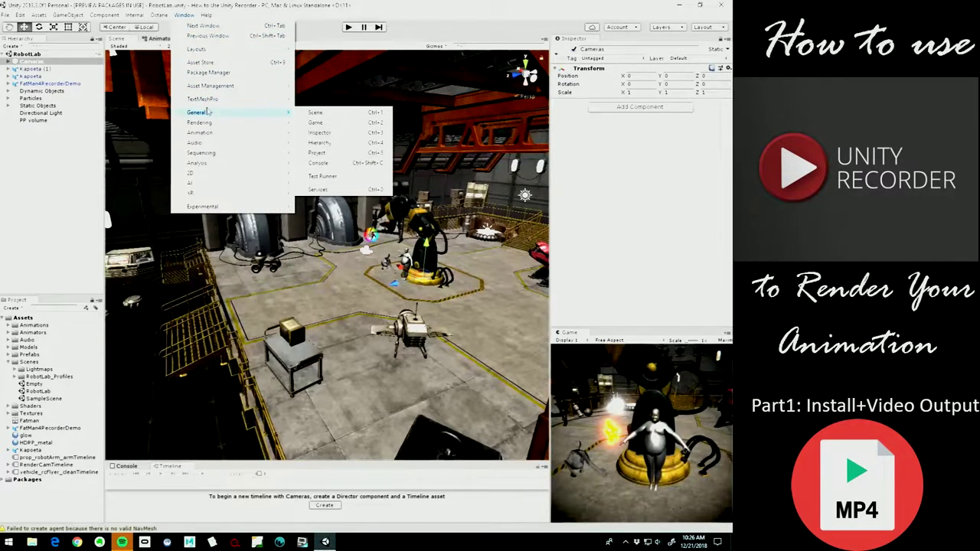
left_click(202, 63)
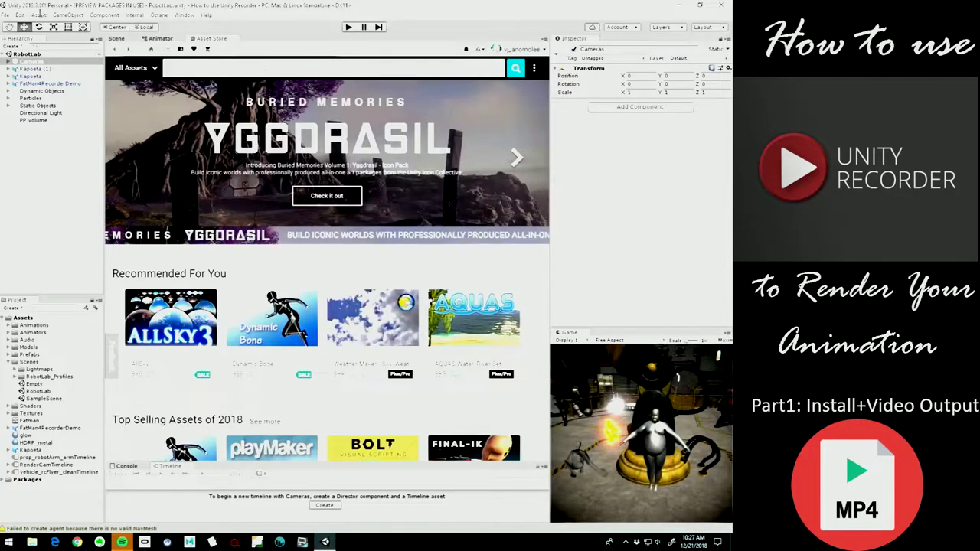
Search the Asset Store for 'unity record' and open the free Unity Recorder package page.
left_click(269, 68)
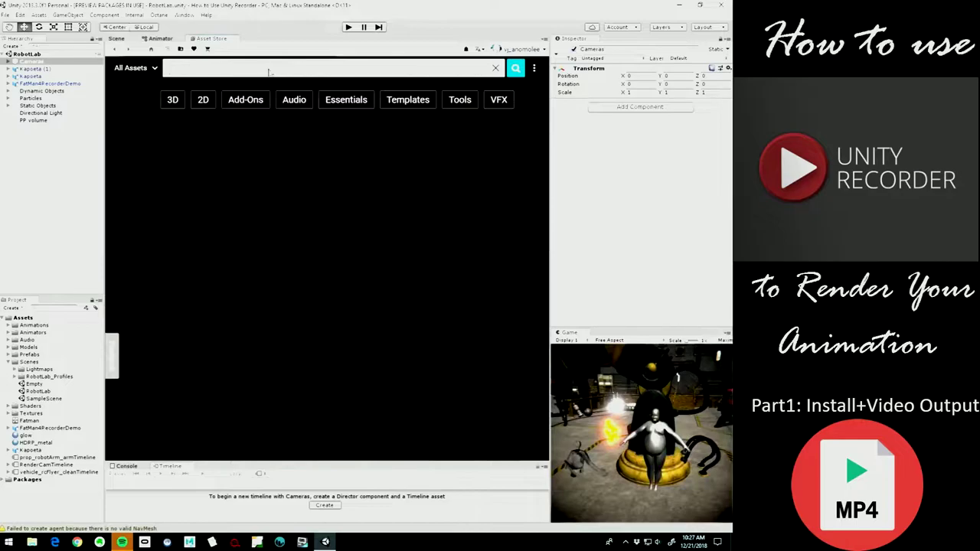
type("un")
key("BackSpace")
key("BackSpace")
type("Un")
key("BackSpace")
key("BackSpace")
type("unityu")
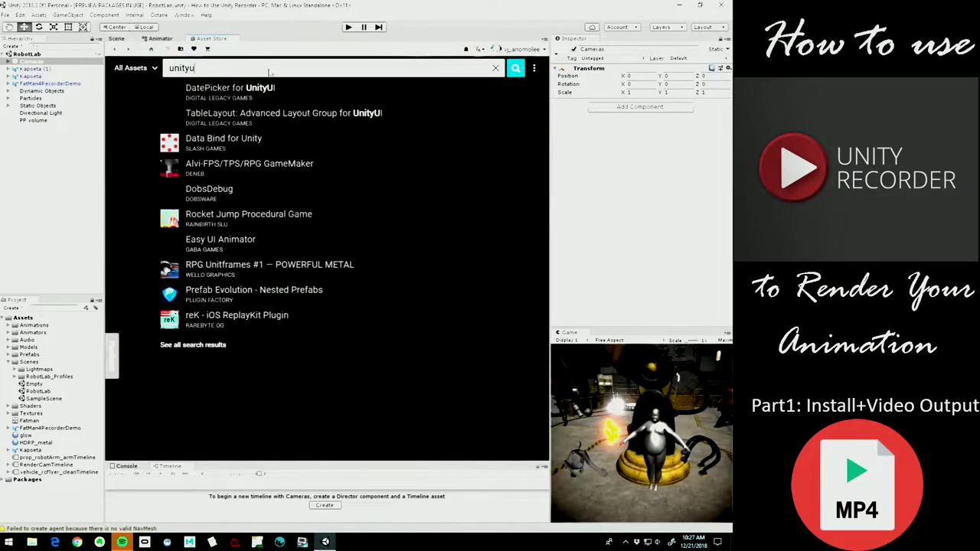
key("BackSpace")
type("recor")
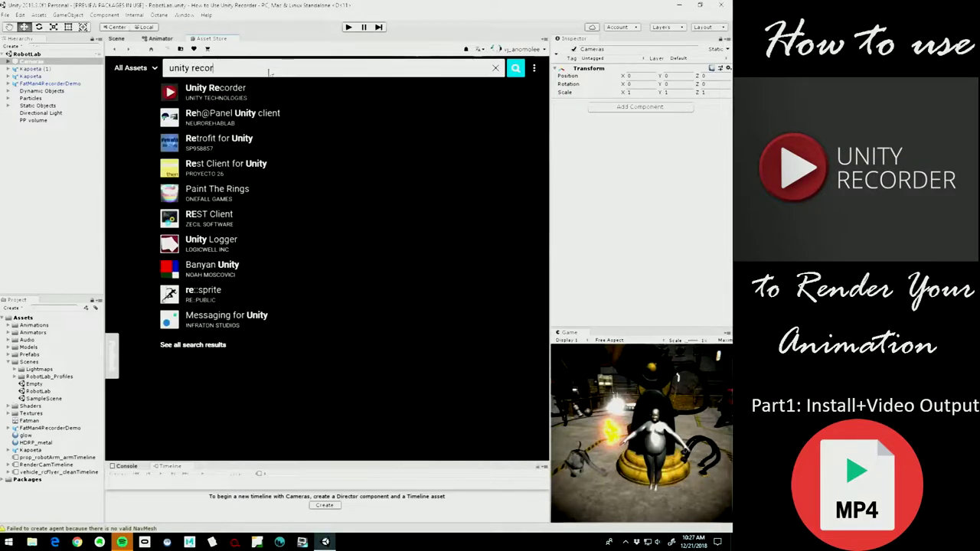
type("d")
left_click(221, 105)
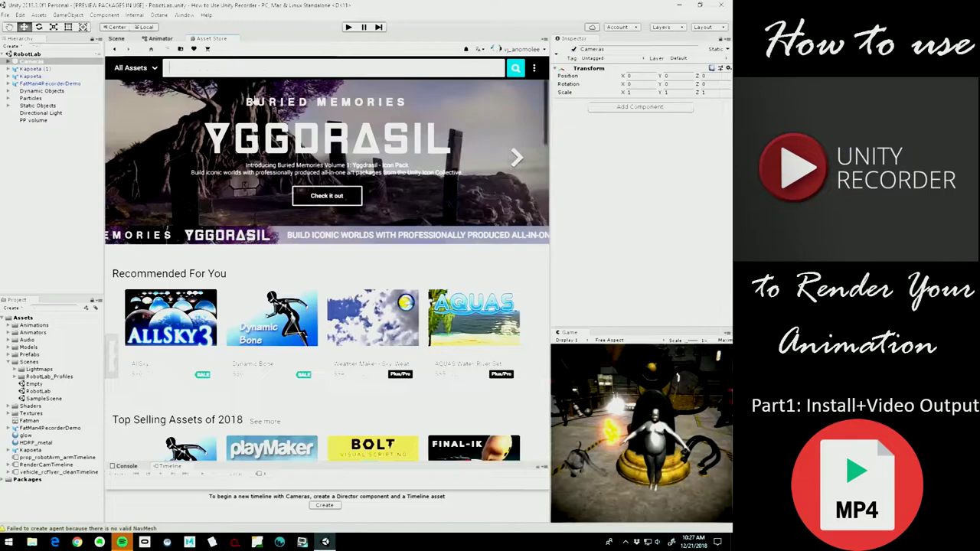
left_click(262, 70)
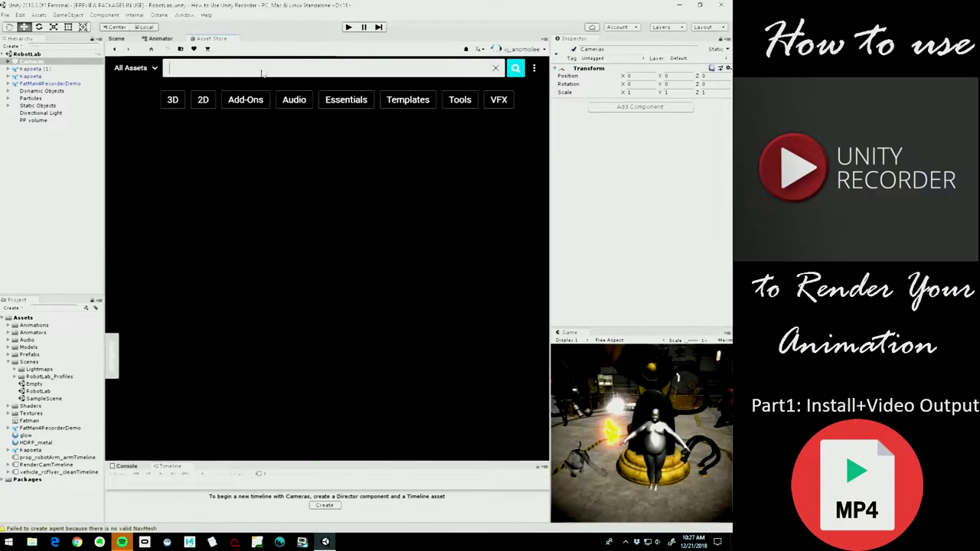
type("unit")
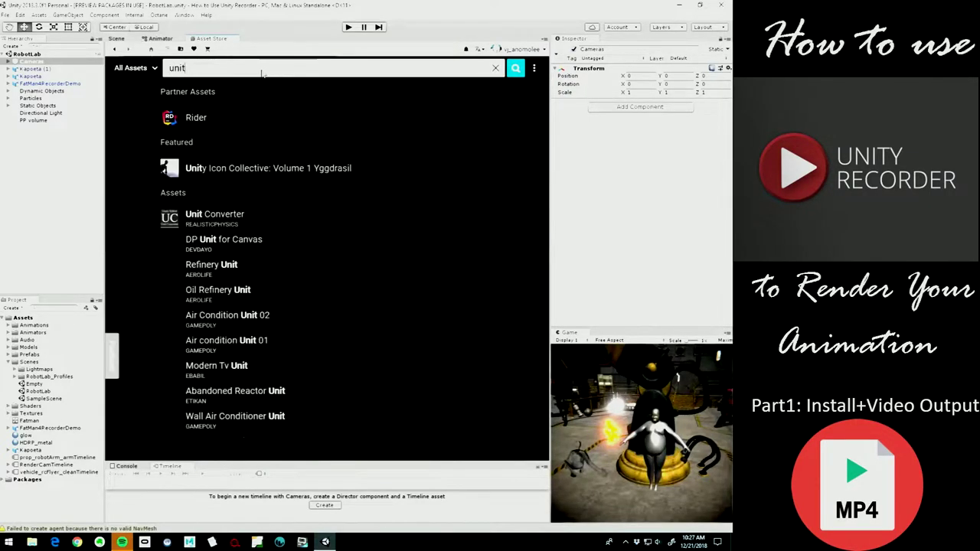
type("y record")
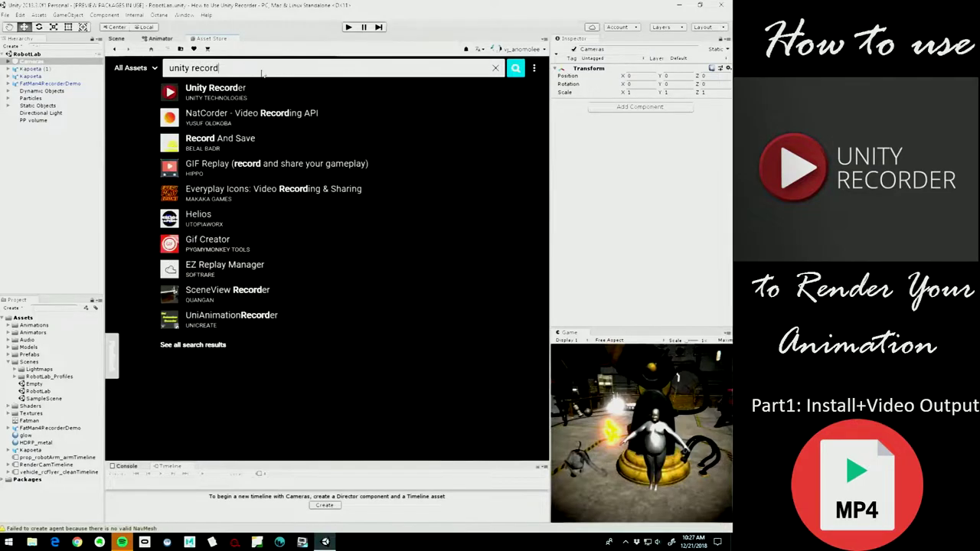
left_click(241, 89)
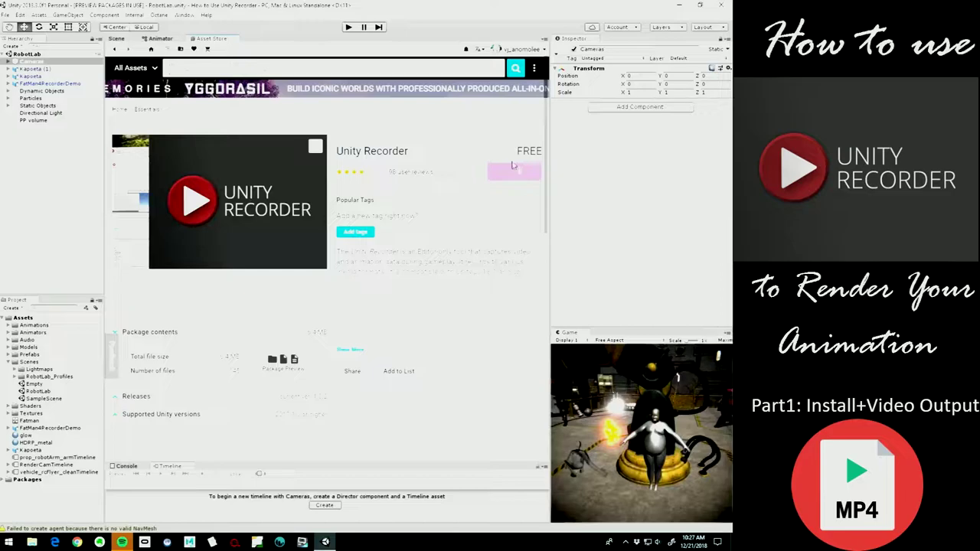
Import all Unity Recorder package files and expand the new Unity Recorder folder in Assets.
left_click(502, 196)
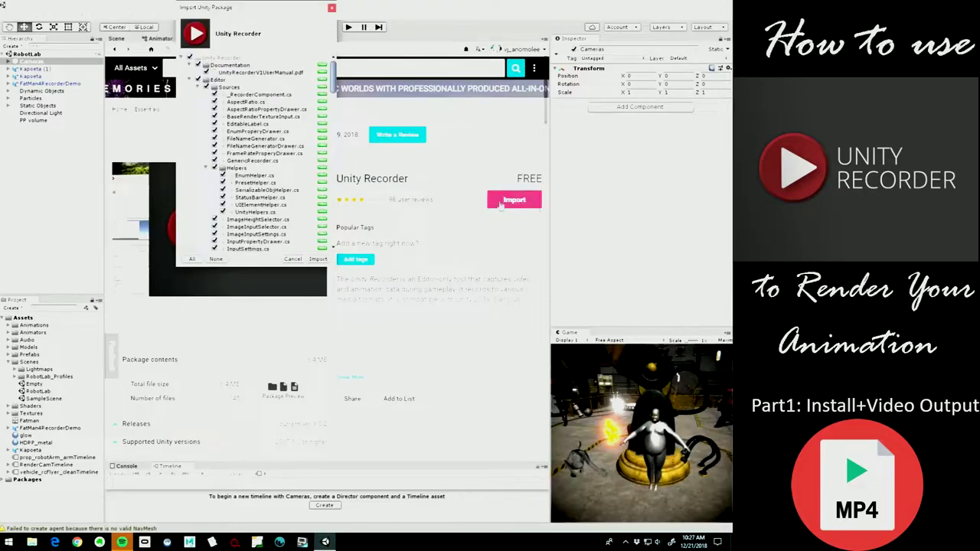
left_click(319, 259)
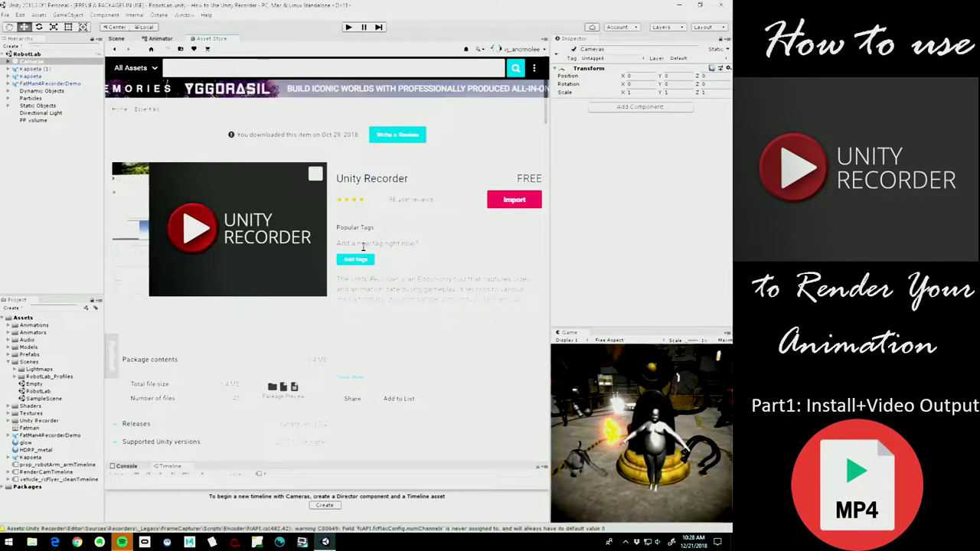
left_click(10, 363)
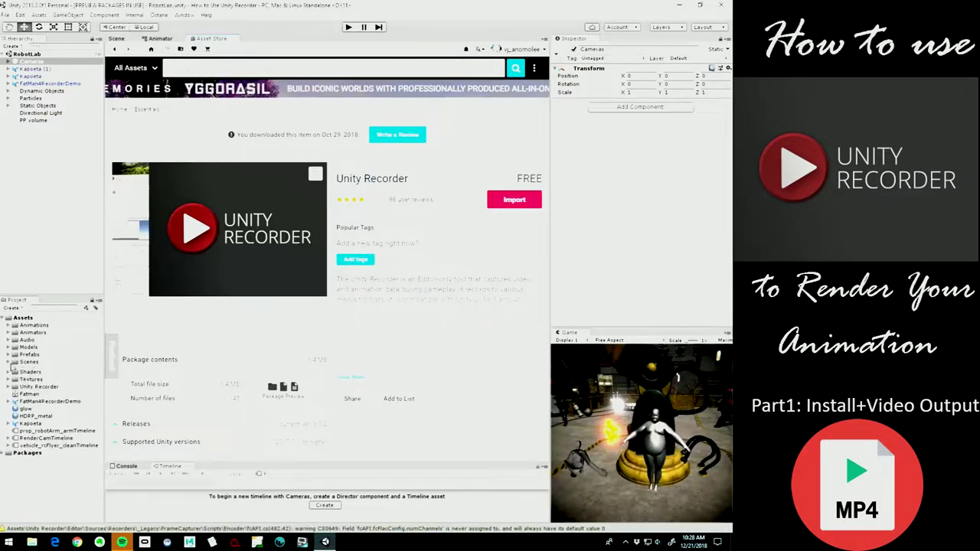
left_click(10, 384)
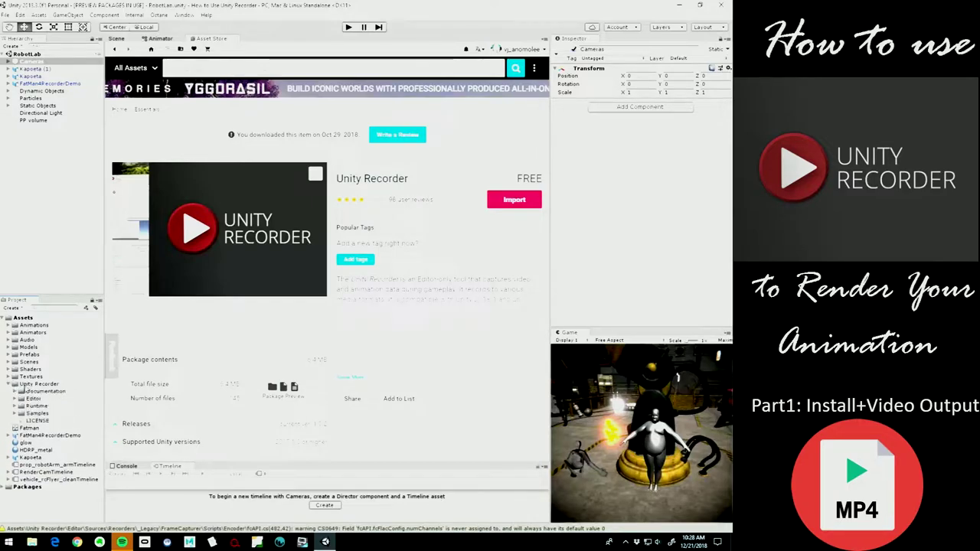
left_click(24, 385)
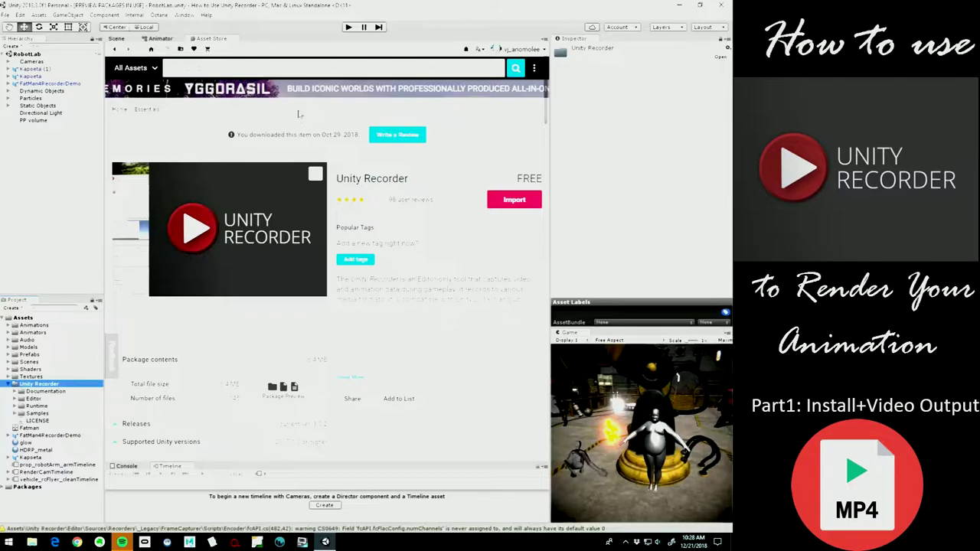
left_click(178, 17)
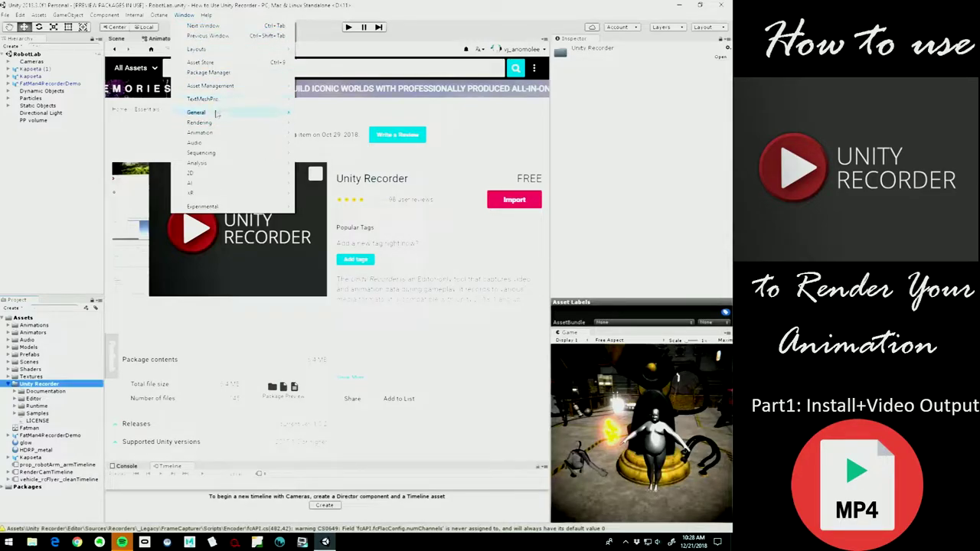
Open the Recorder Window, dock it beside the Asset Store tab, and select the GIF Animation recorder.
mouse_move(217, 114)
mouse_move(352, 204)
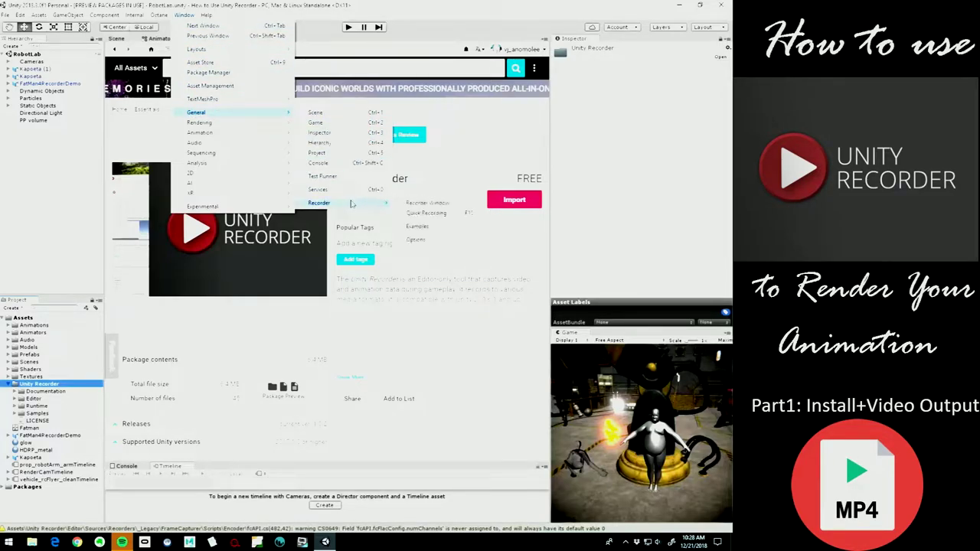
left_click(450, 205)
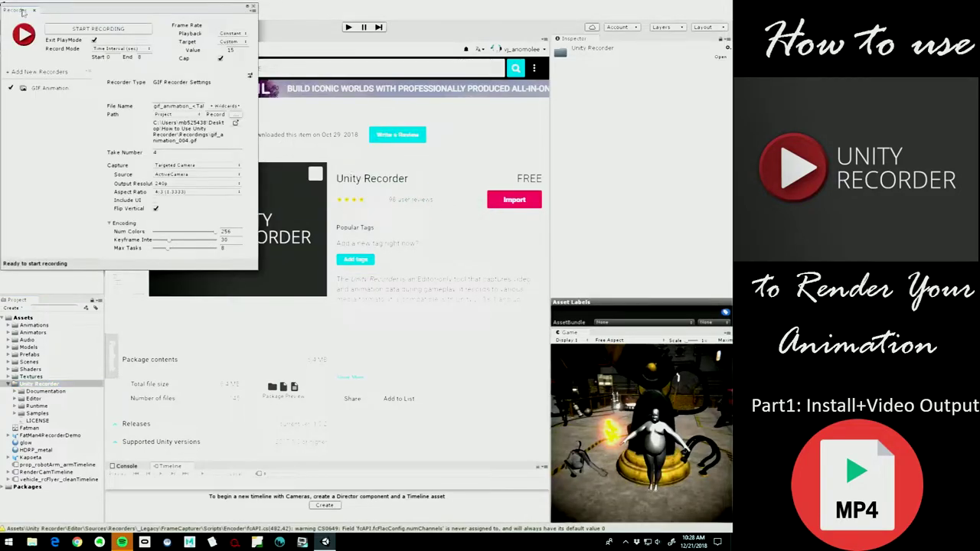
left_click_drag(23, 10, 382, 42)
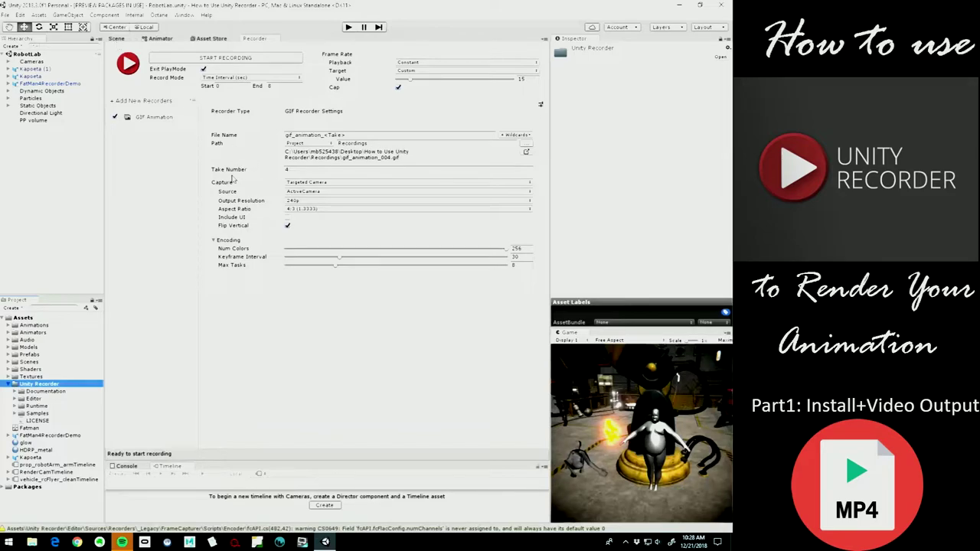
left_click(159, 117)
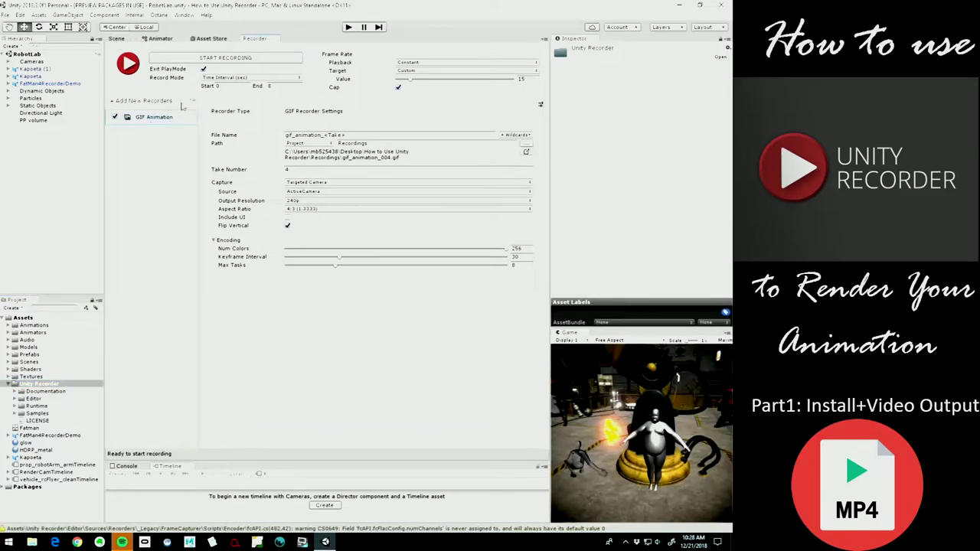
Clear the recorder list, removing the GIF Animation recorder.
right_click(196, 104)
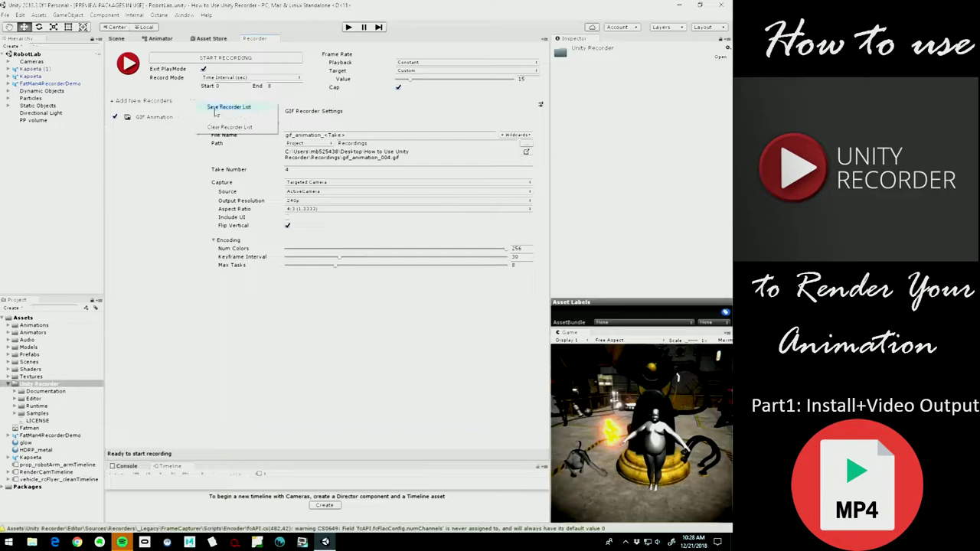
left_click(229, 126)
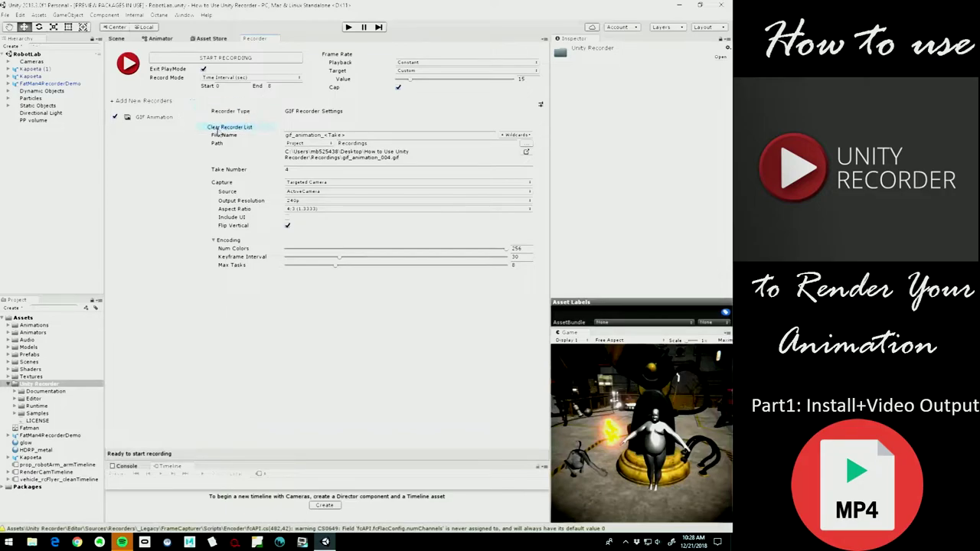
left_click(384, 289)
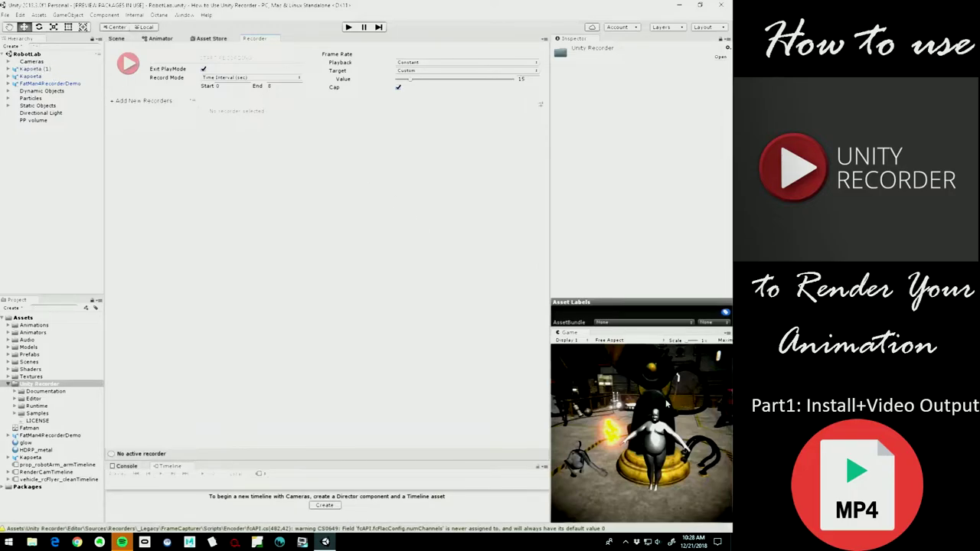
Expand Cameras in the Hierarchy and select the RenderCam camera.
left_click(17, 61)
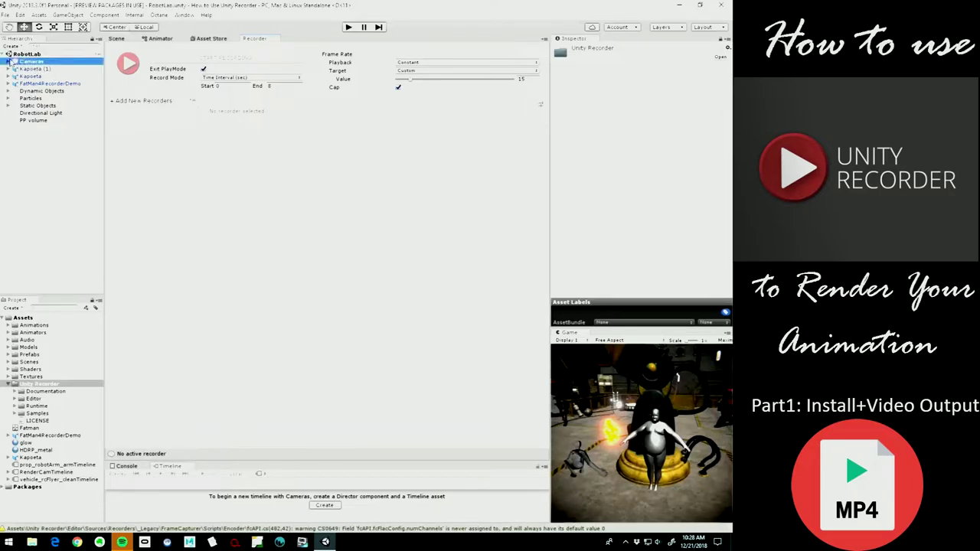
left_click(9, 62)
left_click(29, 77)
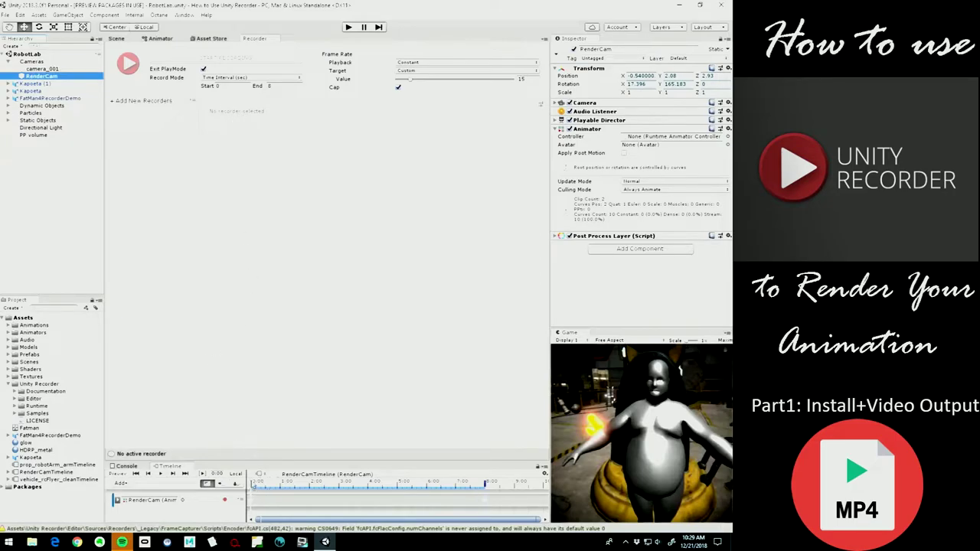
Scrub the RenderCam timeline to around 3:29, then add a Movie recorder.
left_click(251, 475)
mouse_move(251, 475)
left_mouse_down()
mouse_move(409, 470)
mouse_move(252, 474)
left_mouse_up()
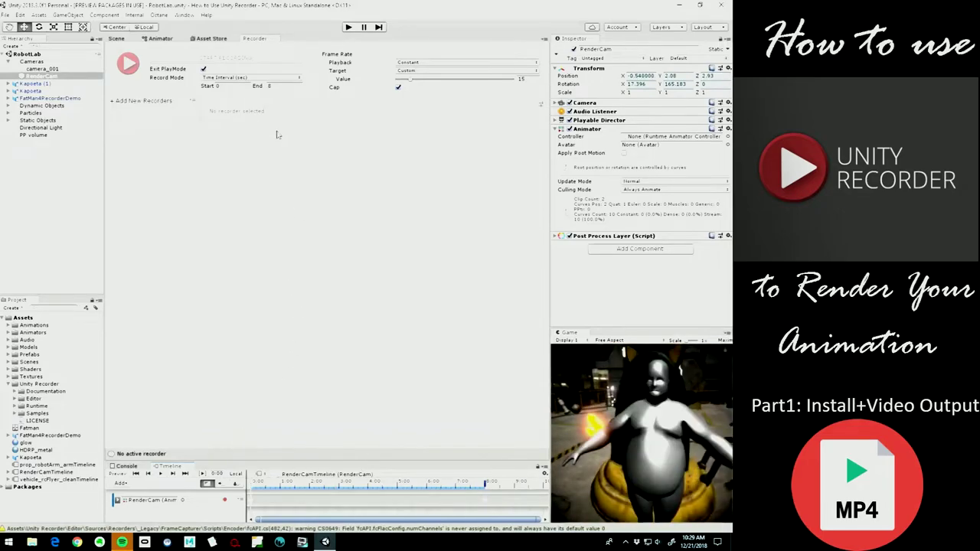
left_click(115, 101)
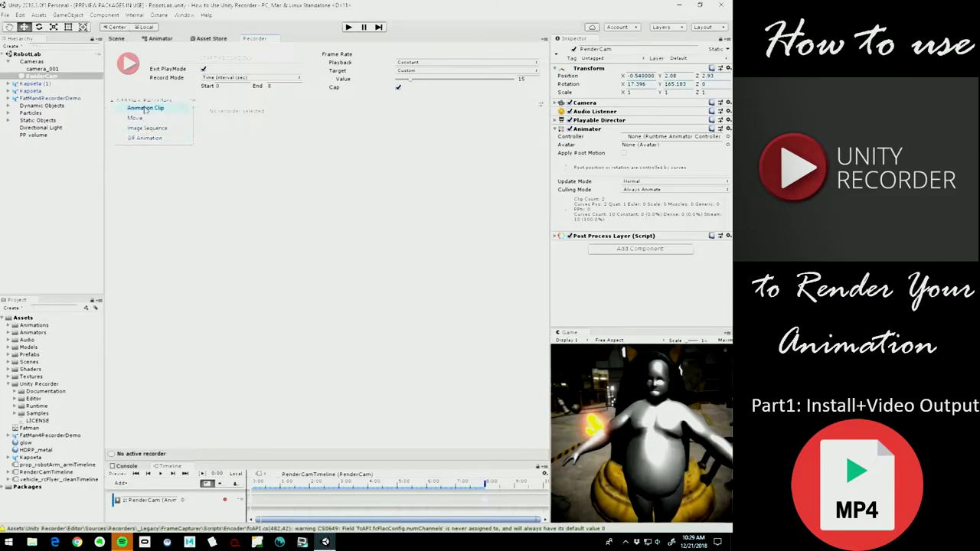
left_click(135, 119)
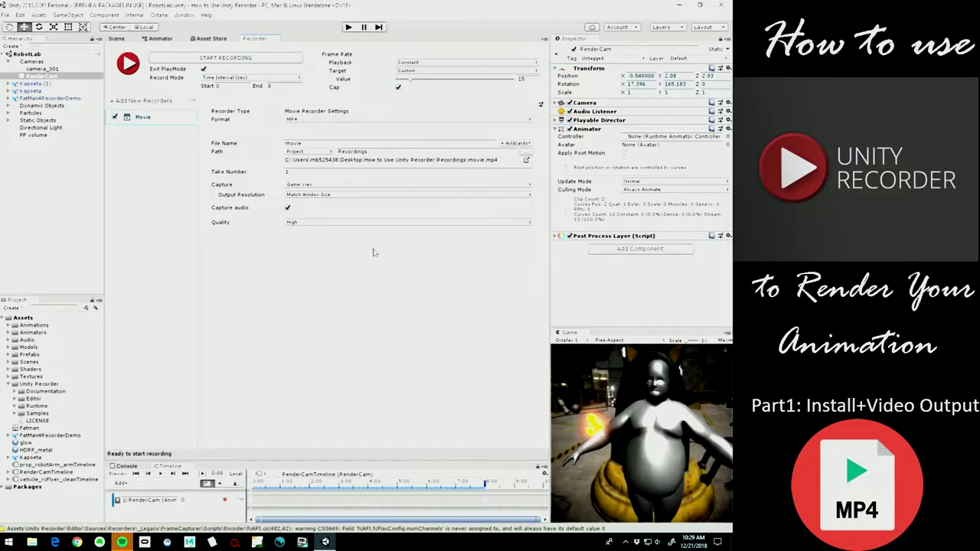
Set the Game view to 16:9 and the Movie recorder to MP4 at a constant 30 fps.
left_click(611, 342)
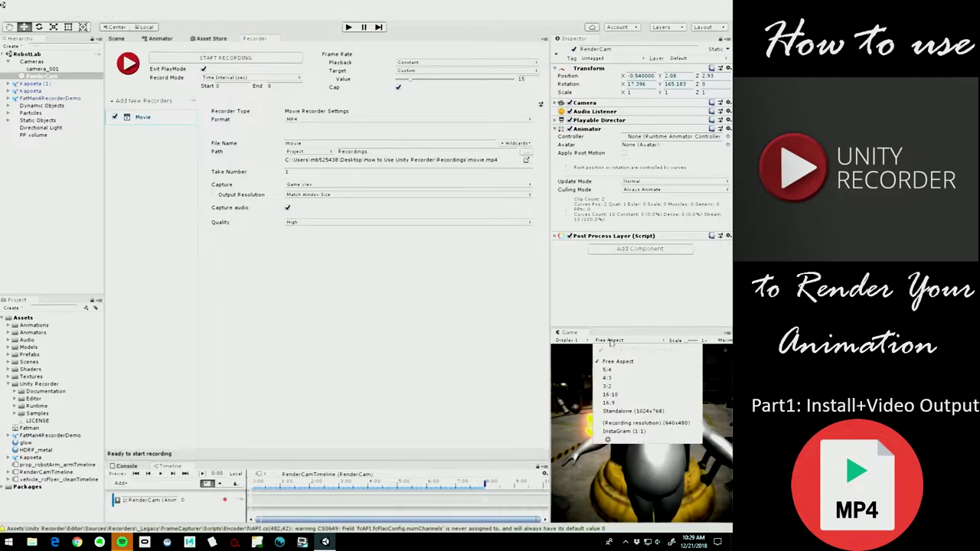
left_click(613, 403)
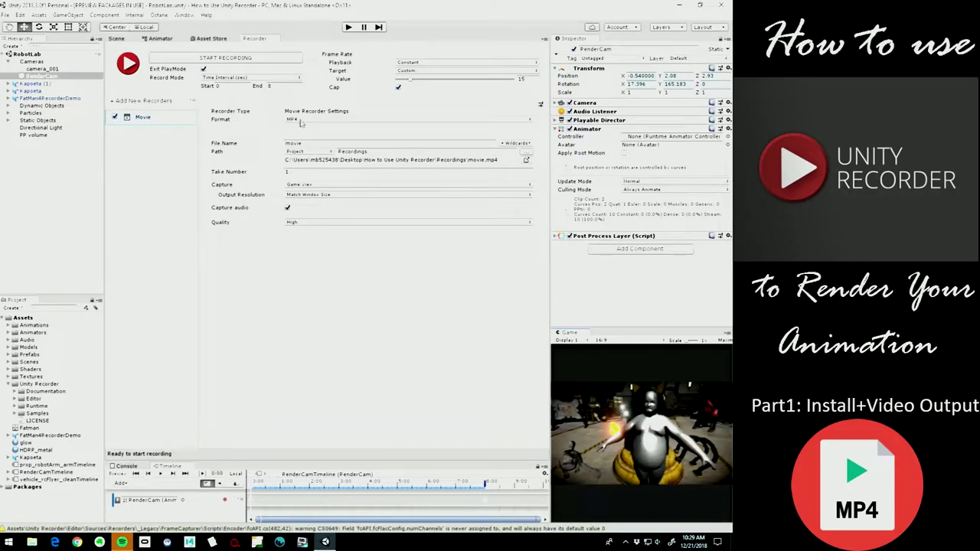
left_click(334, 122)
left_click(249, 125)
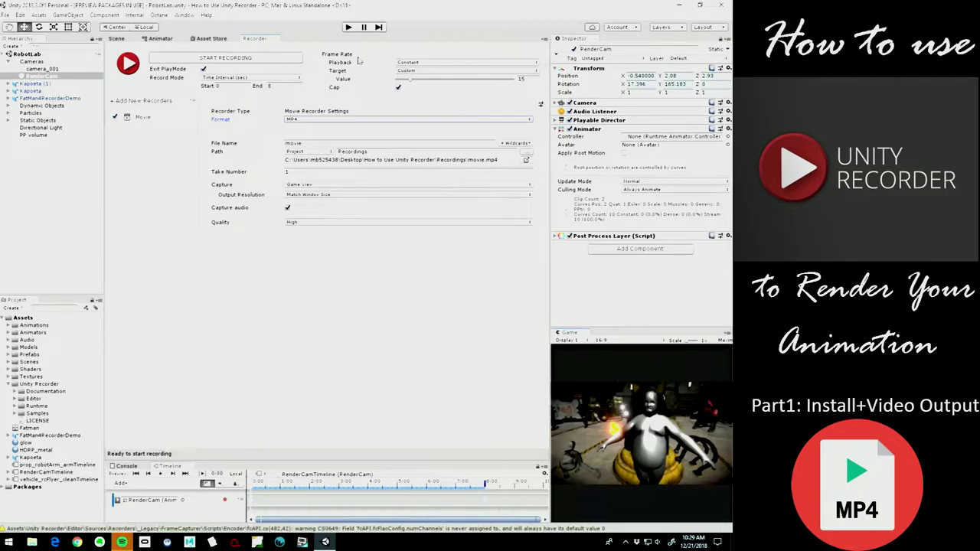
left_click(527, 79)
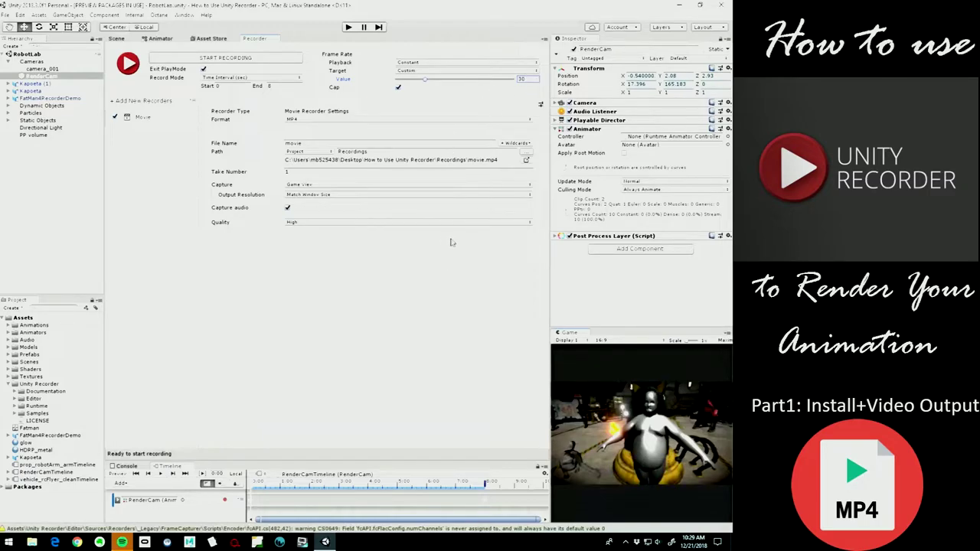
key("Return")
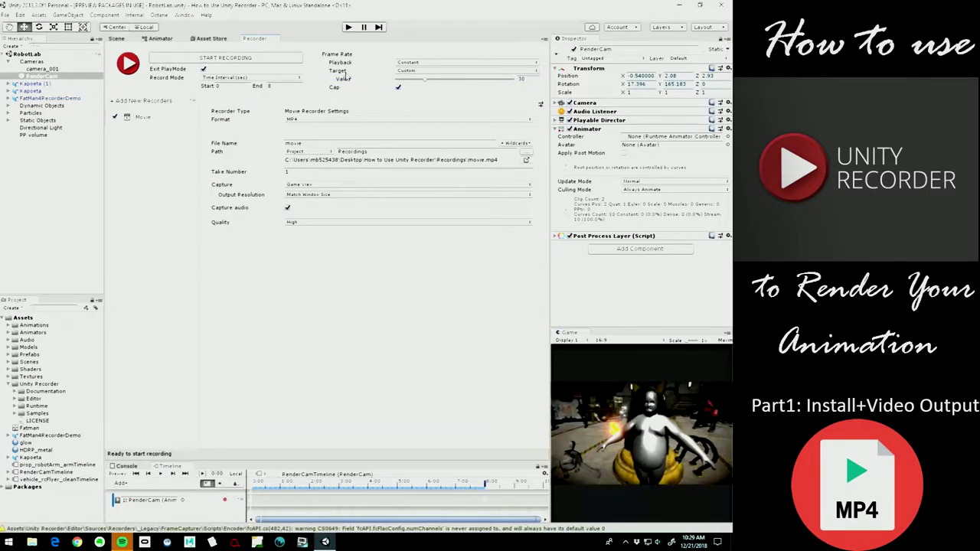
left_click(416, 63)
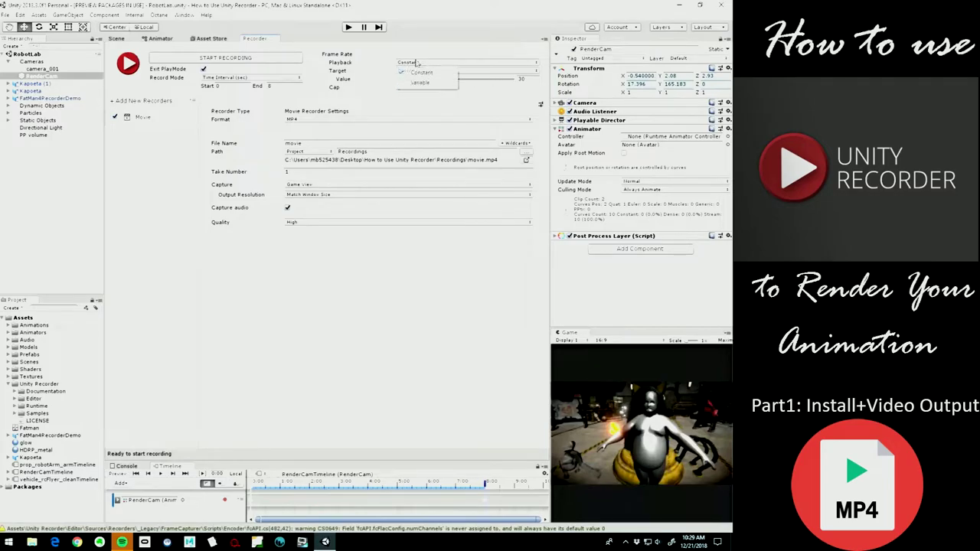
left_click(421, 72)
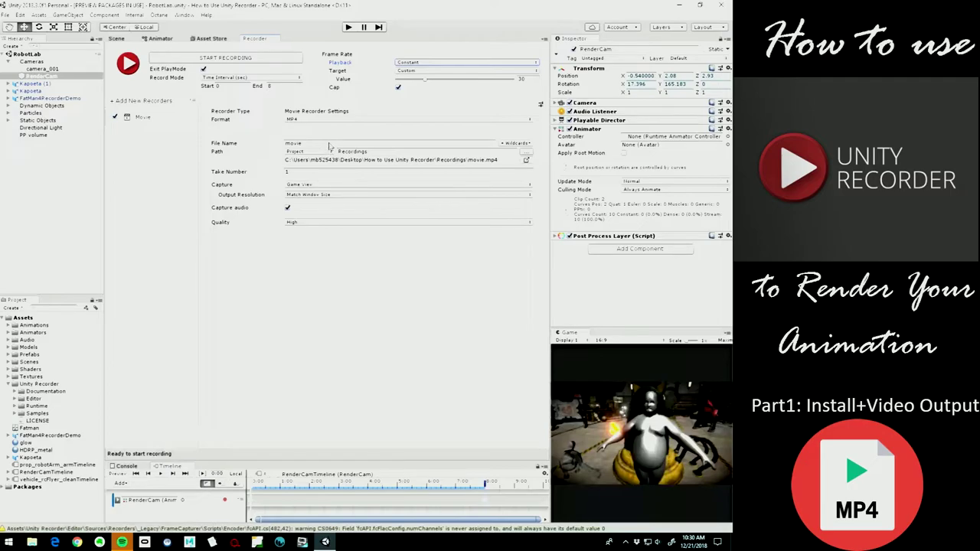
Append the <Frame> and <Extension> wildcards after 'movie' in the file name.
left_click(330, 144)
left_click(354, 150)
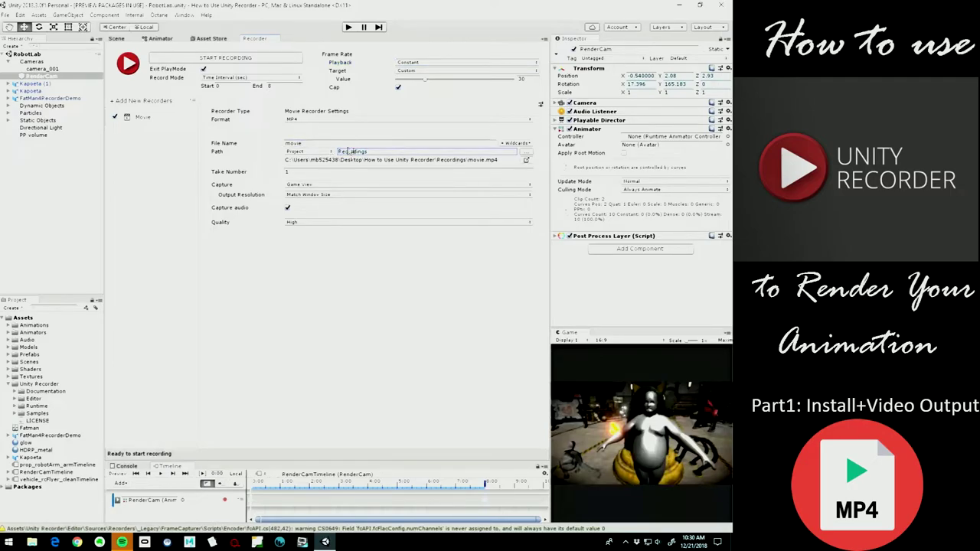
left_click(301, 145)
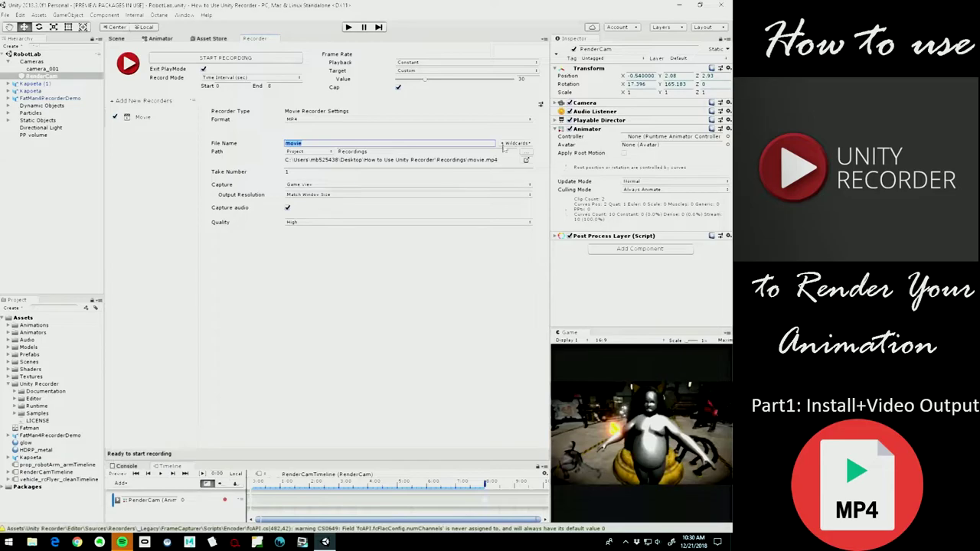
left_click(527, 143)
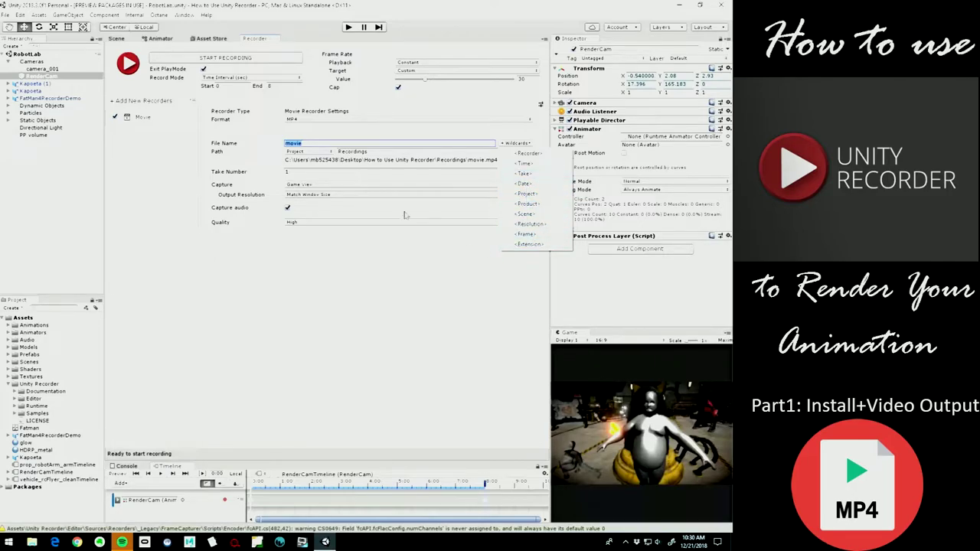
left_click(422, 274)
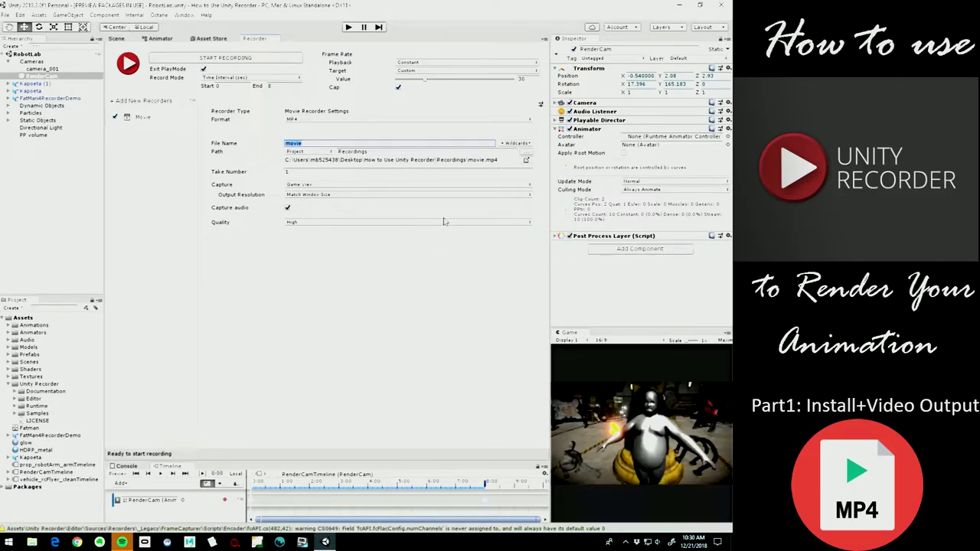
left_click(397, 145)
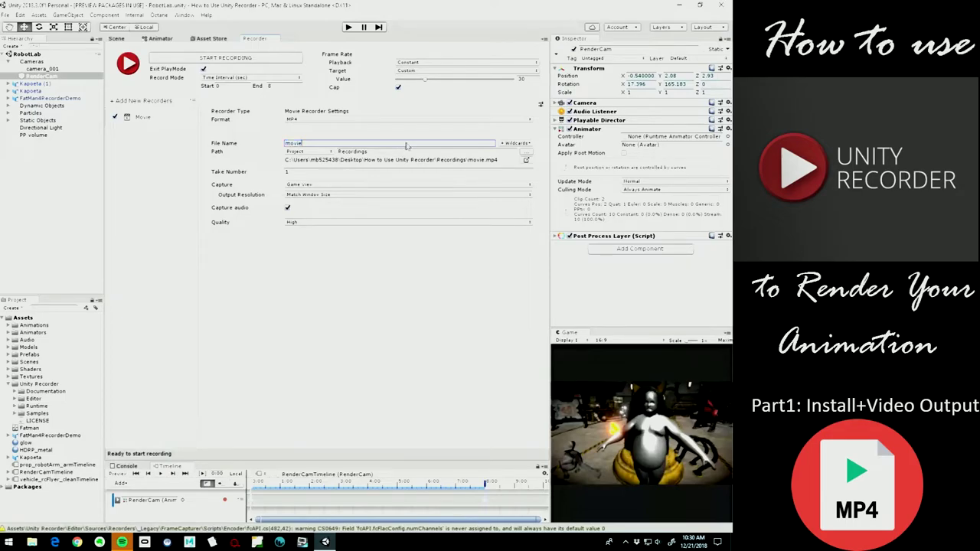
left_click(516, 145)
left_click(537, 235)
left_click(528, 150)
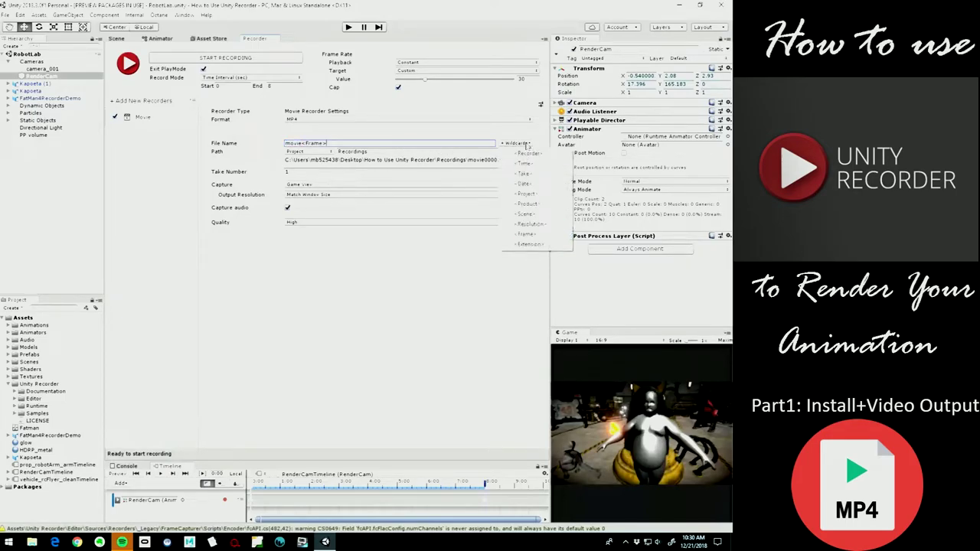
left_click(523, 239)
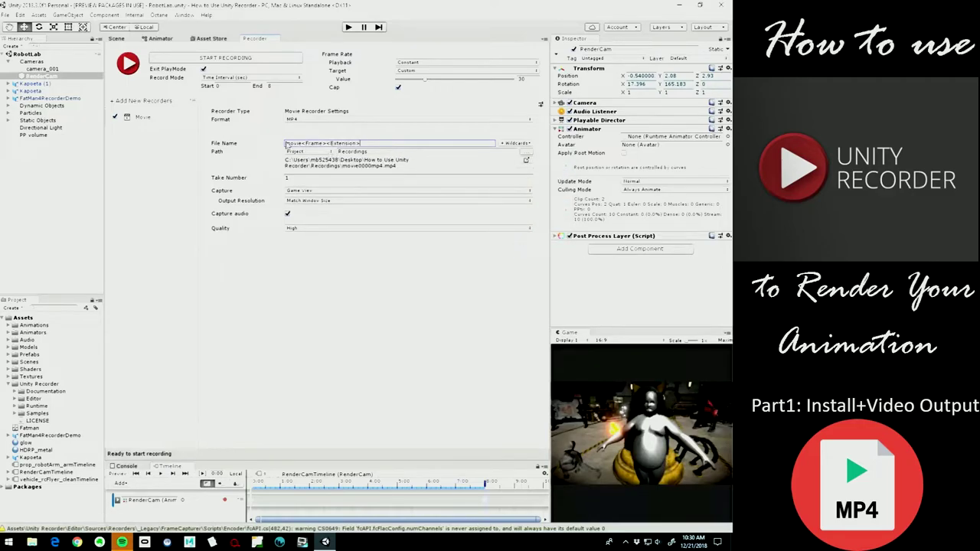
Insert the <Take> wildcard after 'movie', then add and delete a <Resolution> wildcard.
left_click_drag(287, 144, 298, 145)
left_click(517, 144)
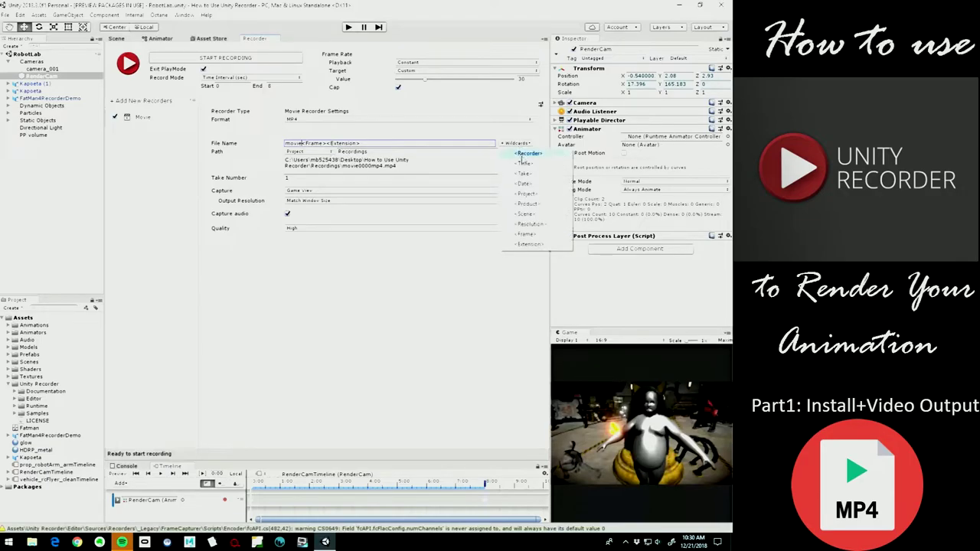
left_click(524, 174)
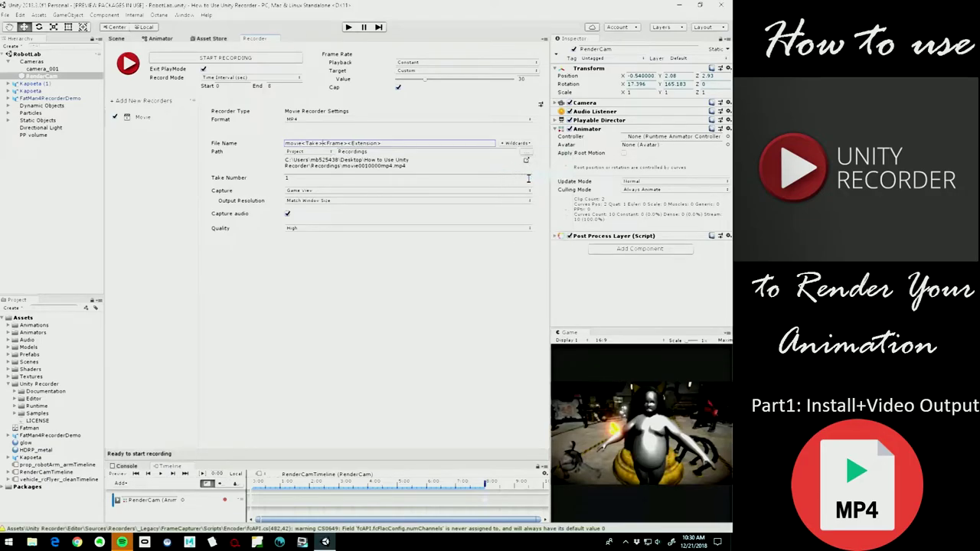
left_click(520, 145)
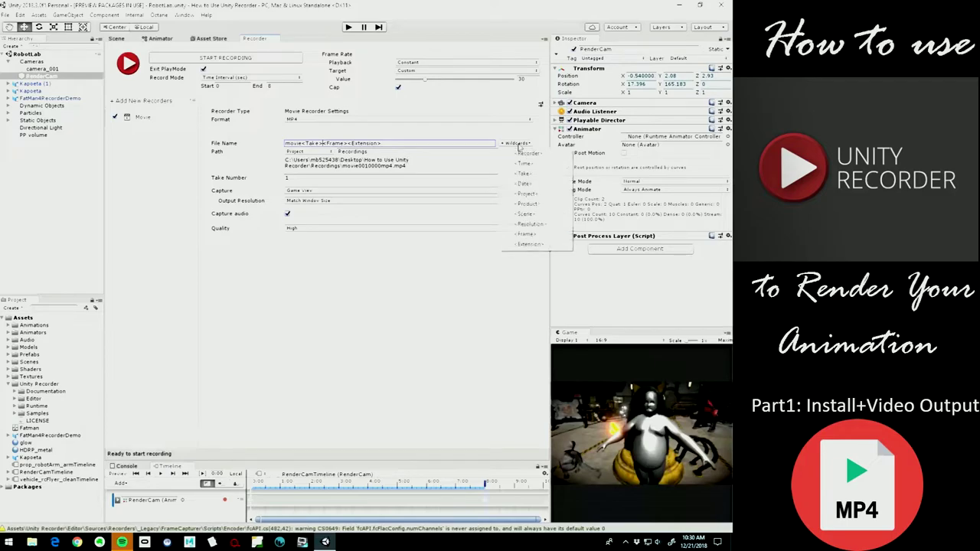
left_click(553, 229)
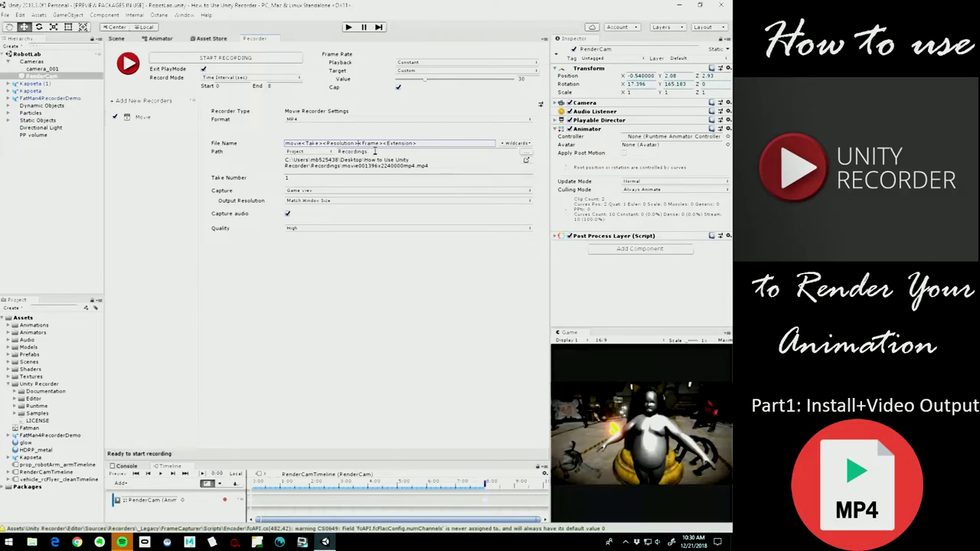
key("BackSpace")
key("BackSpace")
key("BackSpace")
key("BackSpace")
key("BackSpace")
key("BackSpace")
key("BackSpace")
key("BackSpace")
key("BackSpace")
key("BackSpace")
key("BackSpace")
key("BackSpace")
Capture the Game View at FHD - 1080p with audio capture off and High quality.
left_click(311, 192)
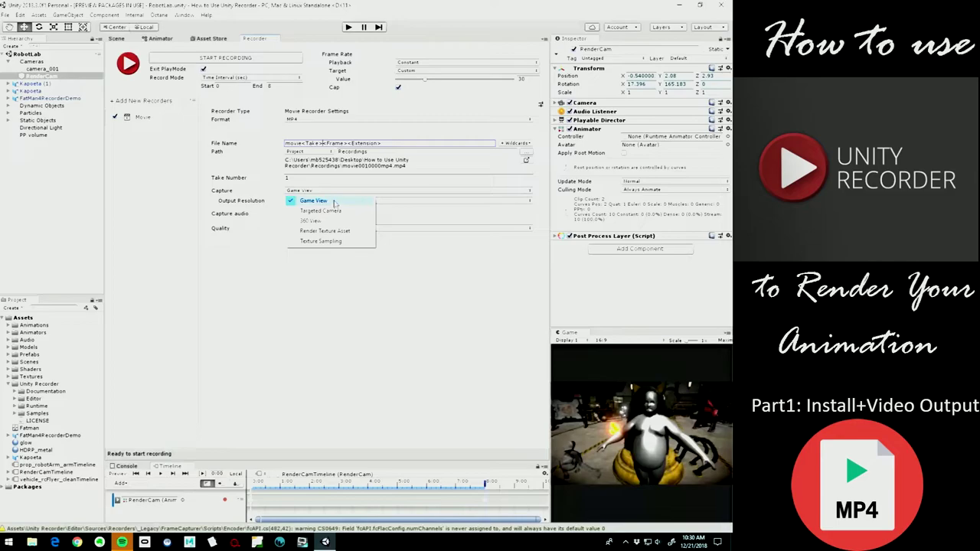
left_click(498, 337)
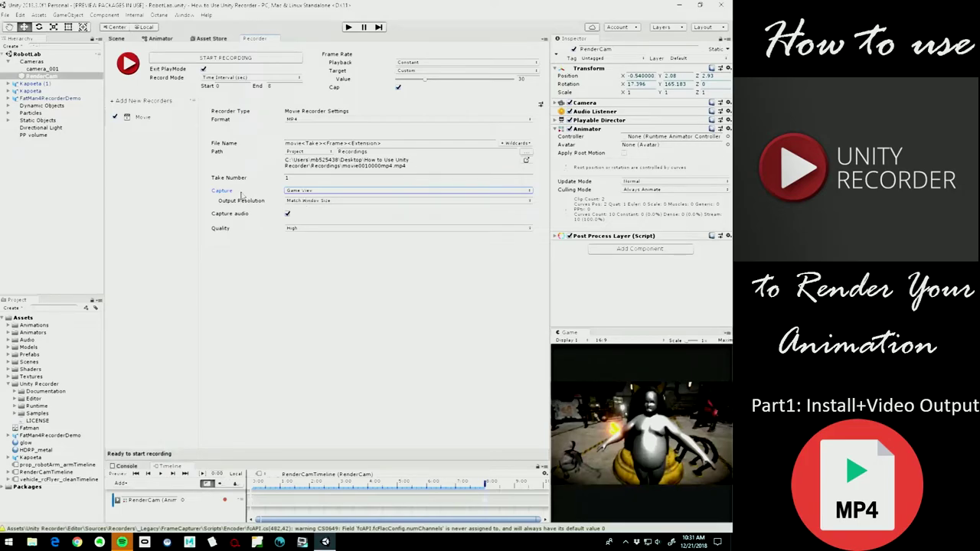
left_click(312, 202)
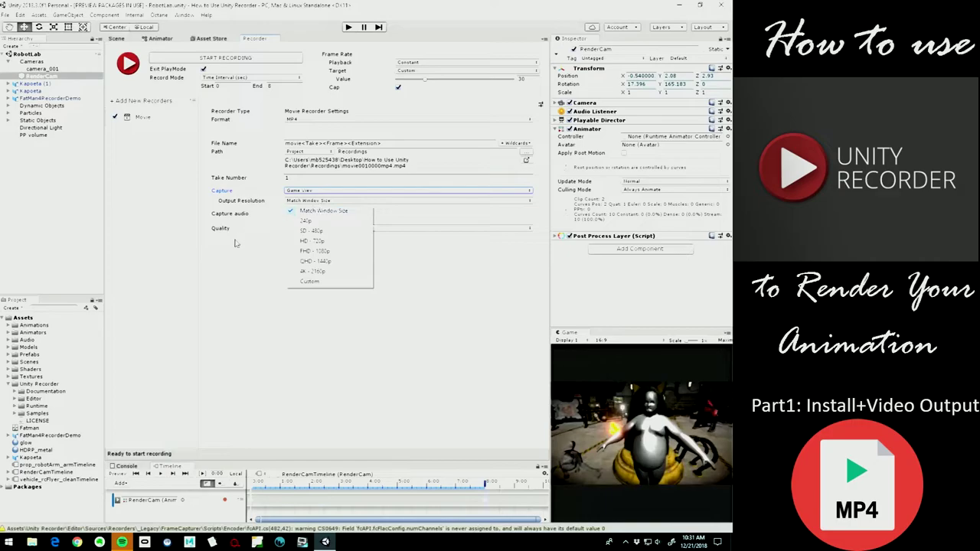
left_click(316, 251)
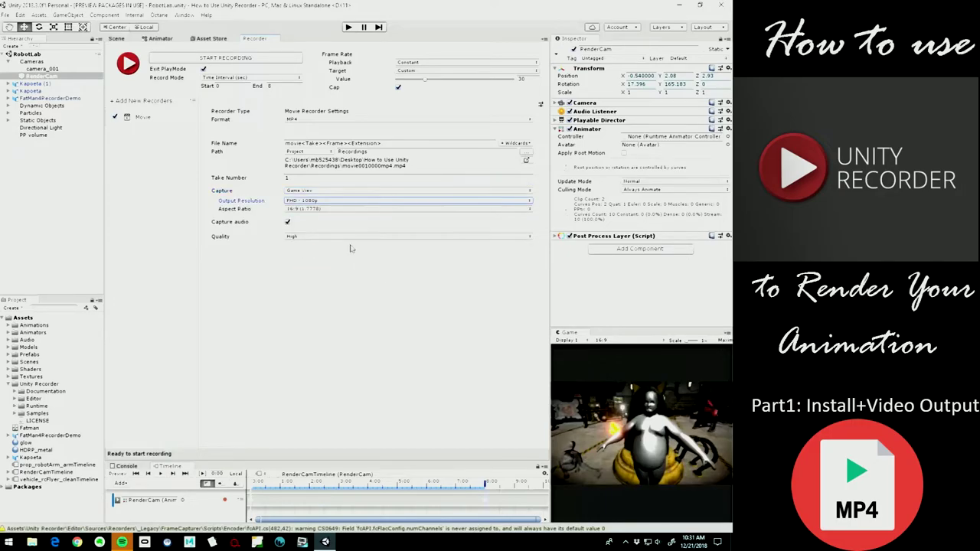
left_click(333, 202)
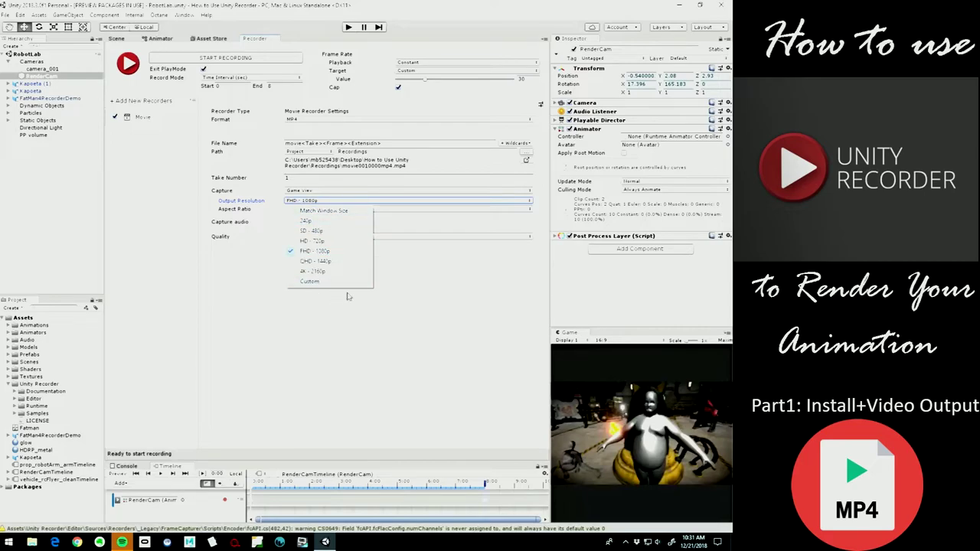
left_click(457, 292)
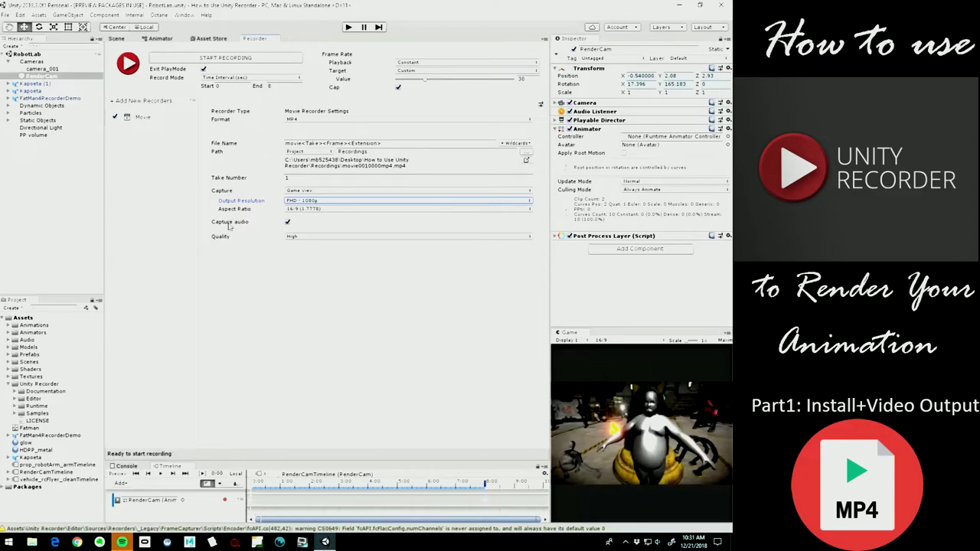
left_click(288, 223)
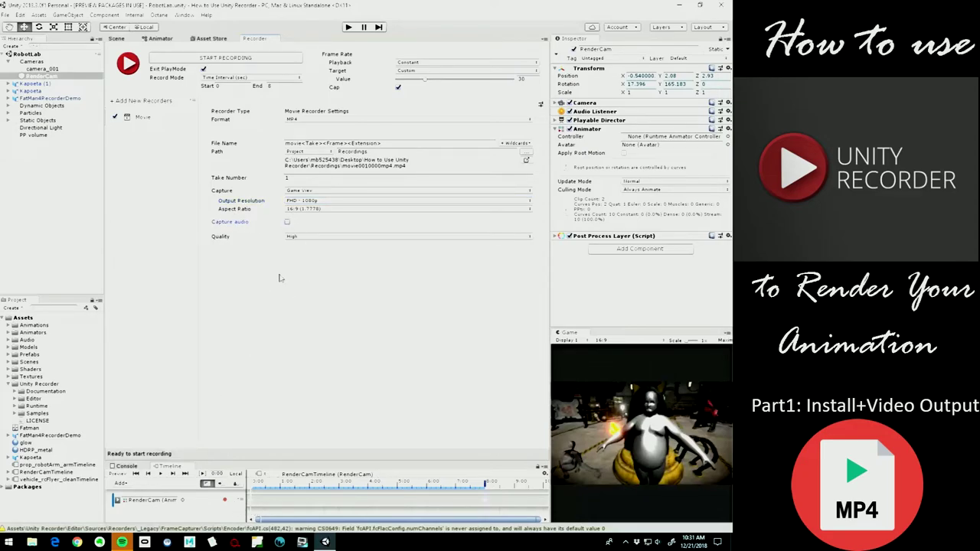
left_click(308, 237)
left_click(263, 248)
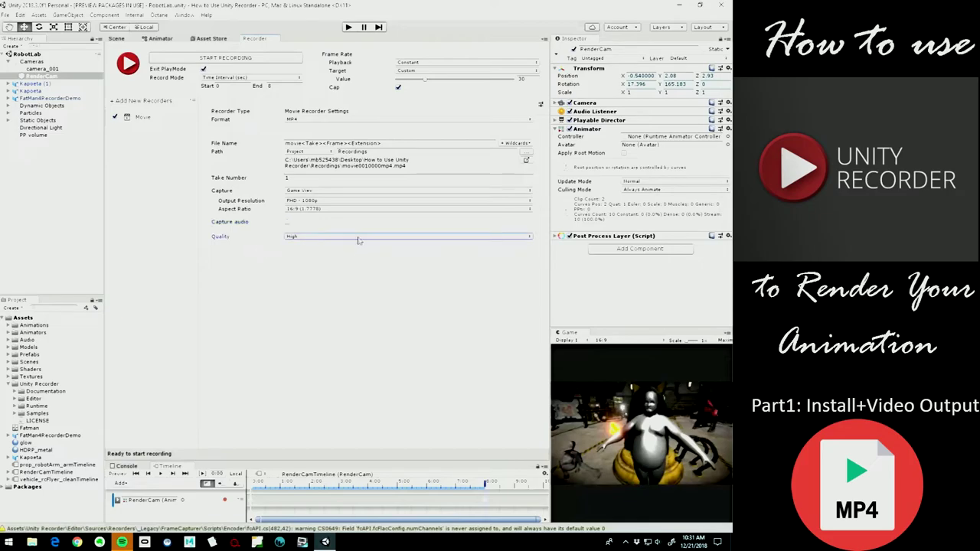
Start the movie recording from the Recorder window, entering Play mode.
left_click(222, 60)
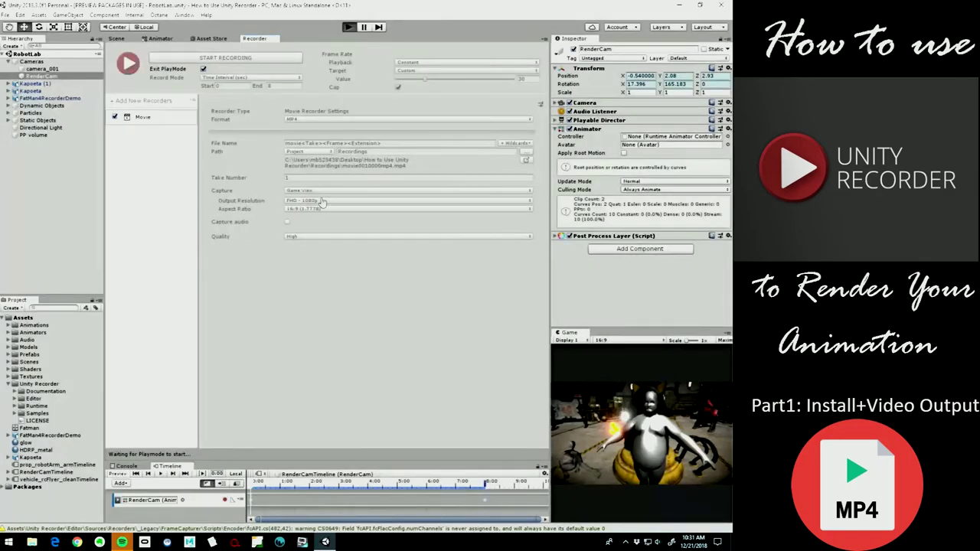